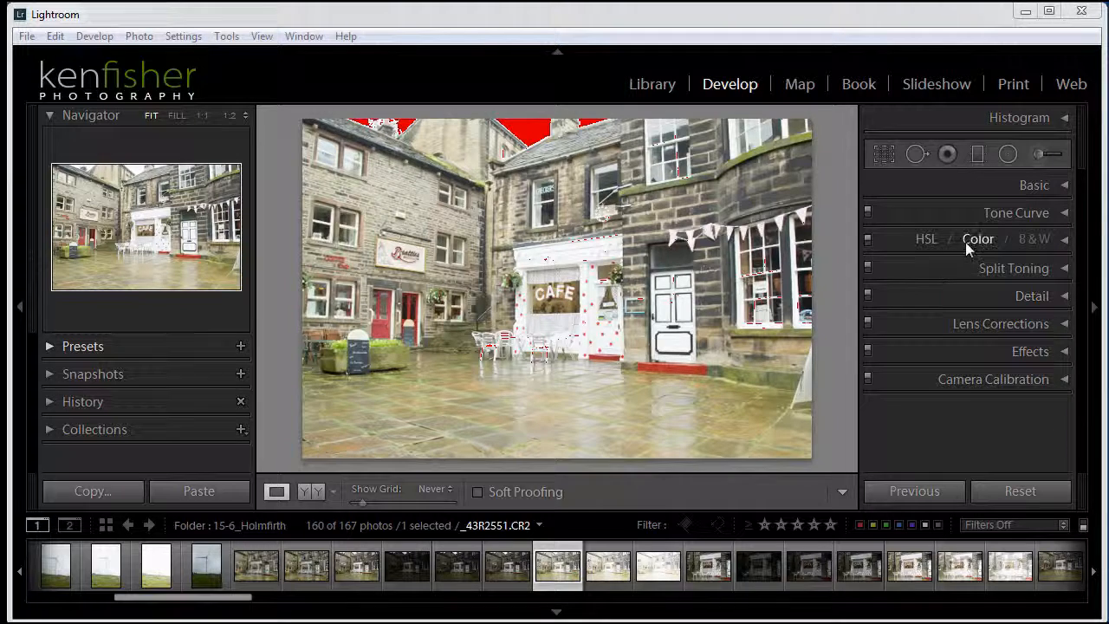
Show the Tone Curve settings and lower the midpoint of the RGB point curve to about 60 / 40 %
left_click(1064, 217)
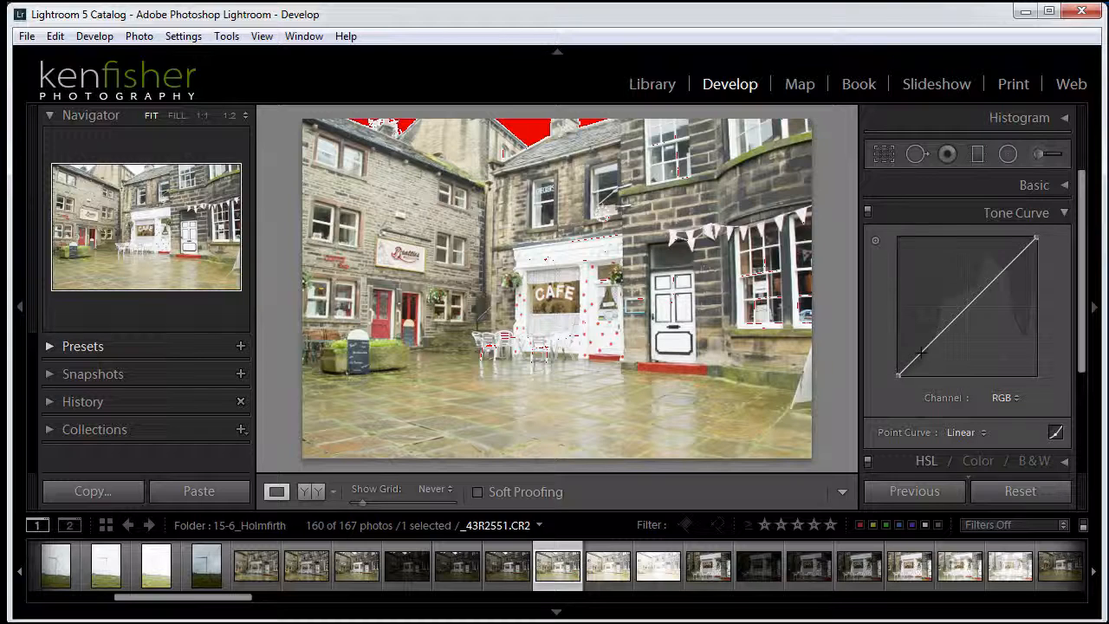
left_click(968, 305)
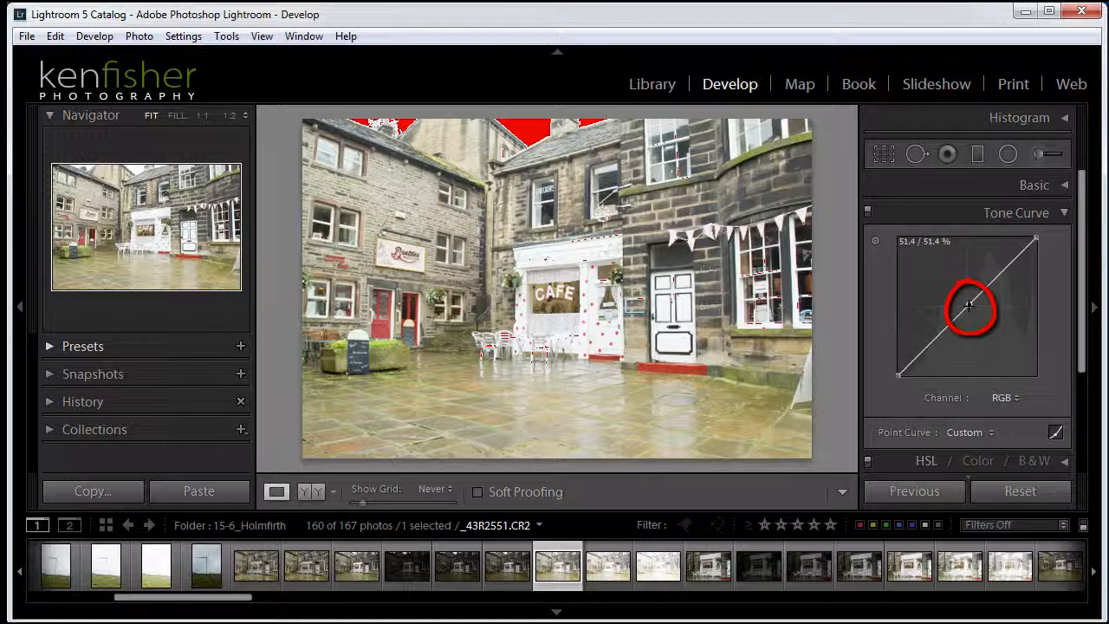
mouse_move(968, 305)
left_mouse_down()
mouse_move(960, 285)
mouse_move(981, 320)
left_mouse_up()
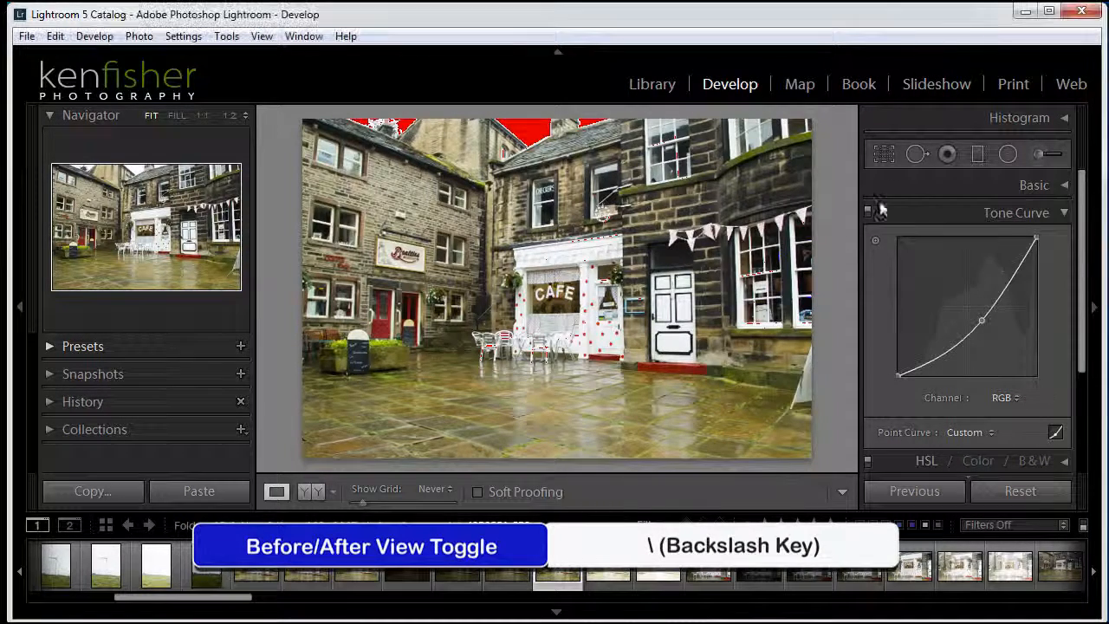
Compare the photo before and after the tone curve change
key("backslash")
key("backslash")
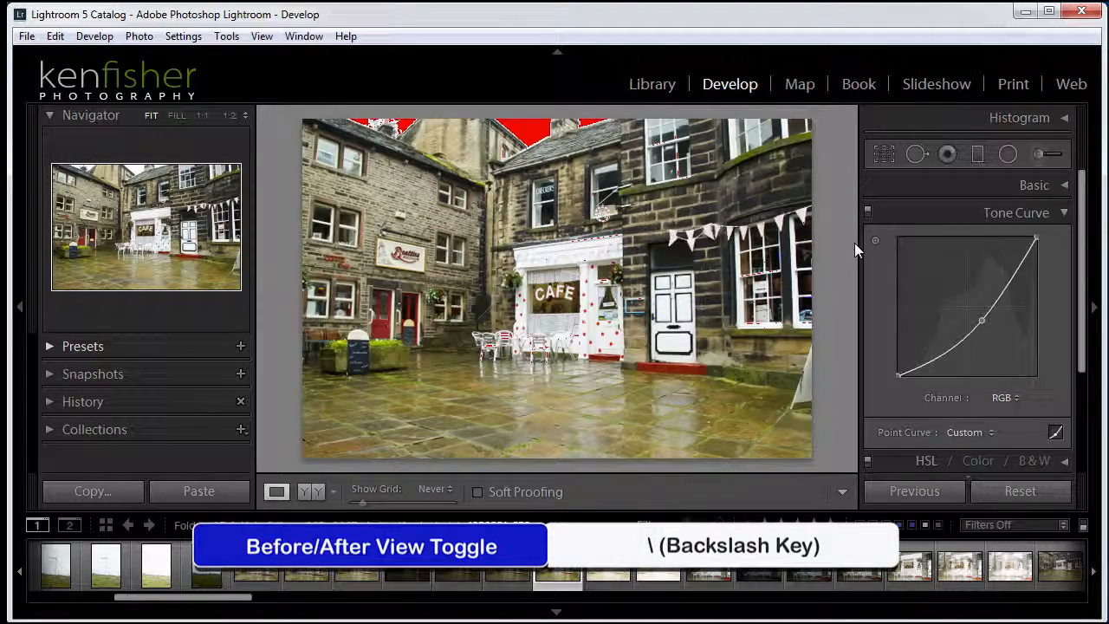
key("backslash")
key("backslash")
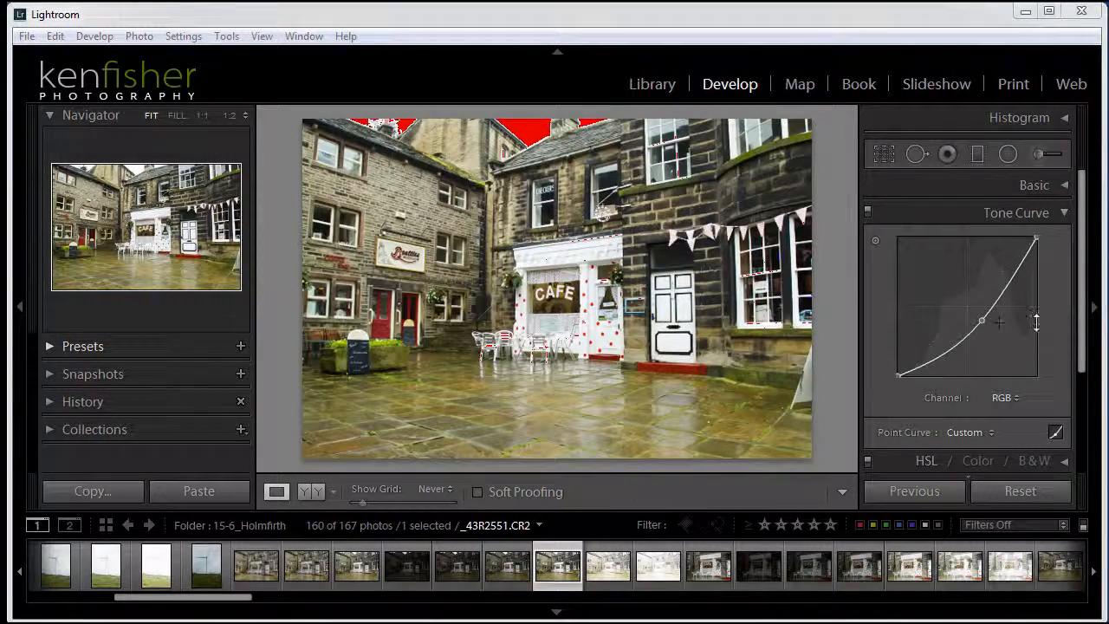
Add a highlight point at about 82 / 70 % and a shadow point on the curve, raising the shadows
left_click(1011, 278)
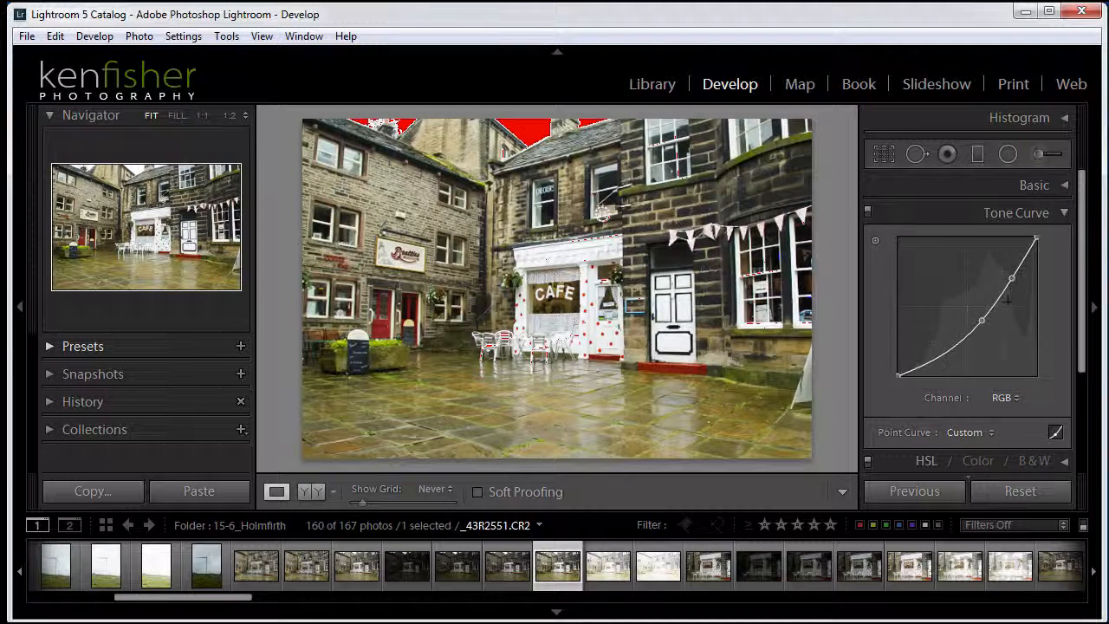
left_click(936, 358)
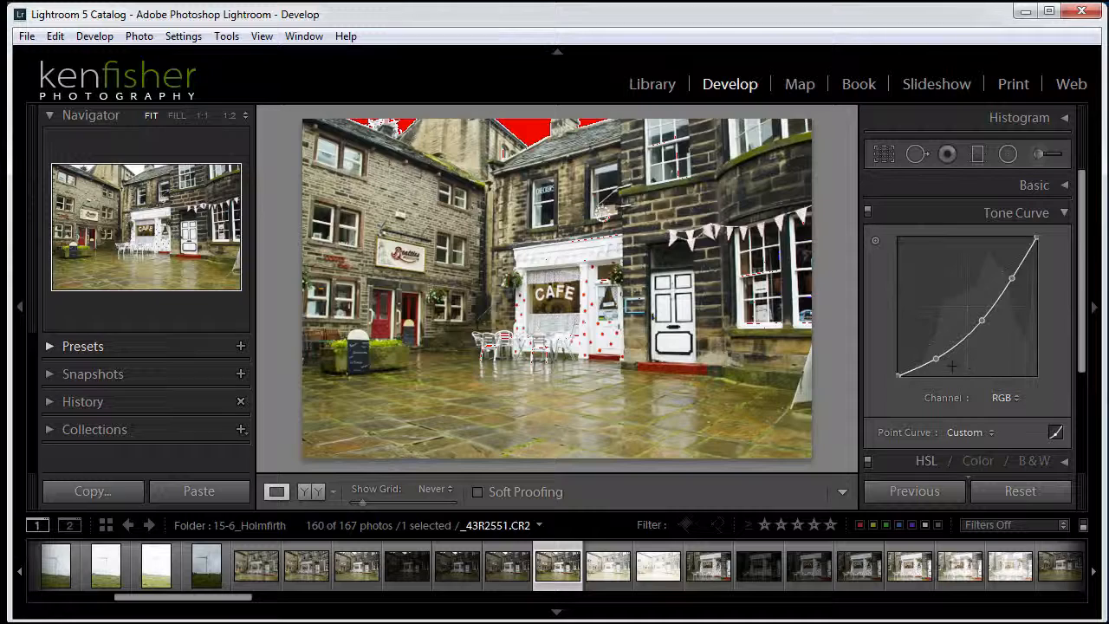
left_click_drag(936, 361, 933, 348)
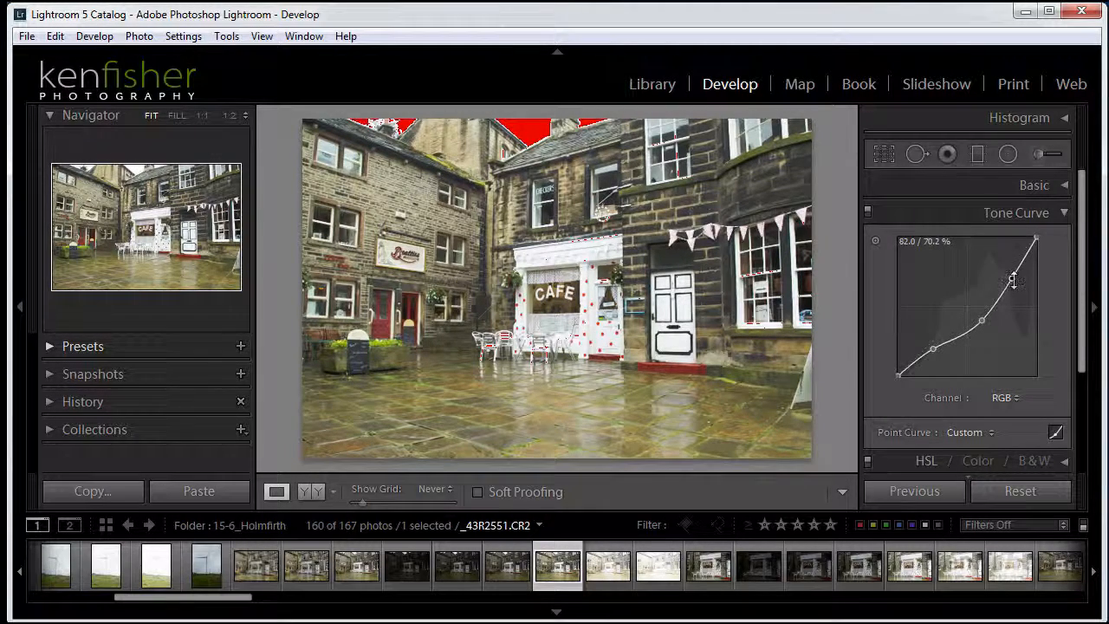
mouse_move(1011, 278)
left_mouse_down()
mouse_move(1008, 270)
mouse_move(1011, 278)
left_mouse_up()
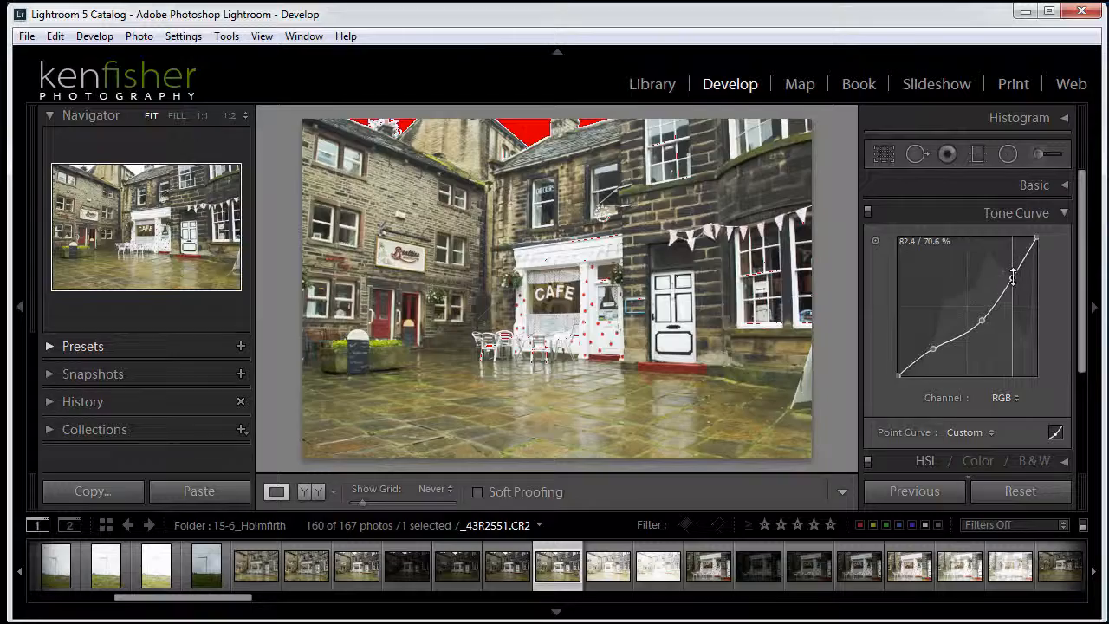
Remove the highlight, midtone and shadow points from the tone curve to make it a straight line again
left_click_drag(1012, 275, 1067, 291)
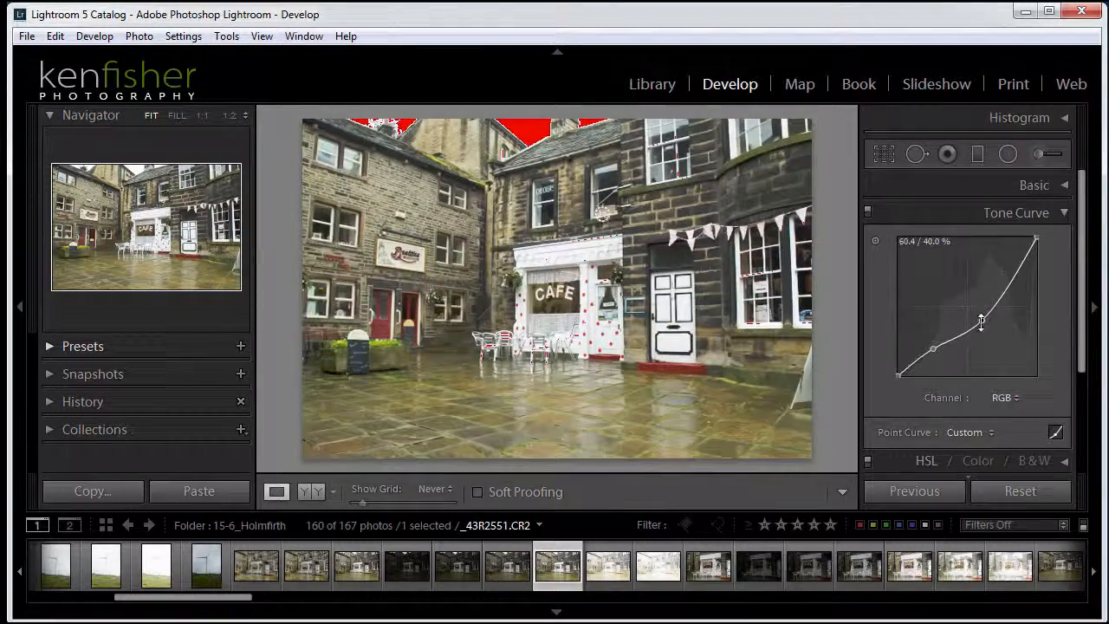
left_click_drag(982, 320, 1077, 322)
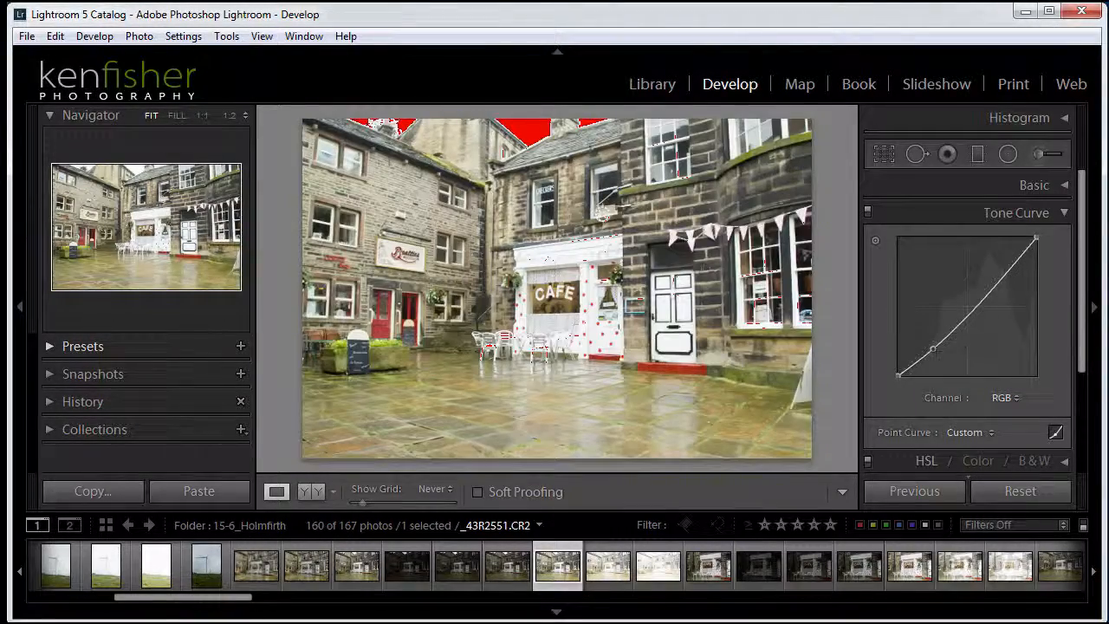
left_click_drag(933, 348, 1083, 364)
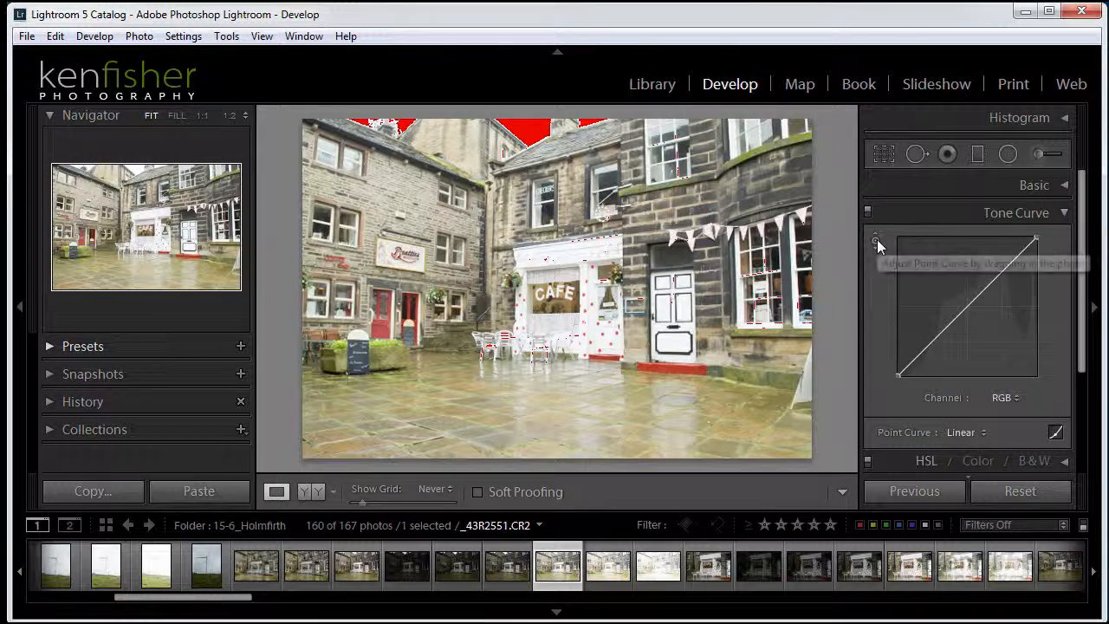
Use the targeted adjustment tool to darken the stone wall's highlights to about 69 %, and add a shadow point sampled near the planter
left_click(876, 240)
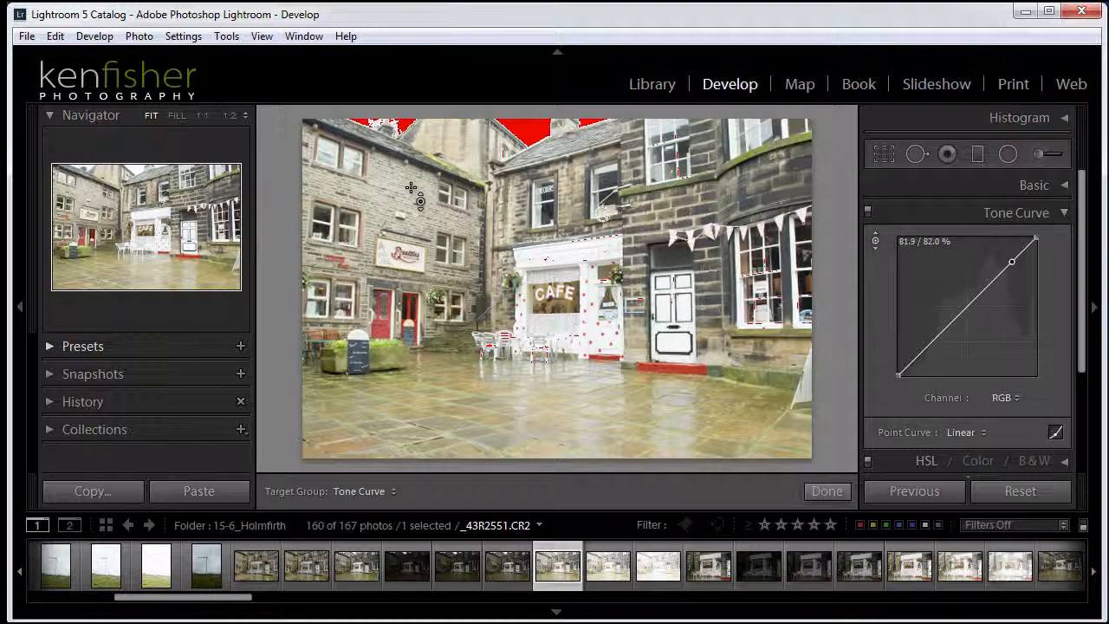
left_click_drag(411, 188, 410, 221)
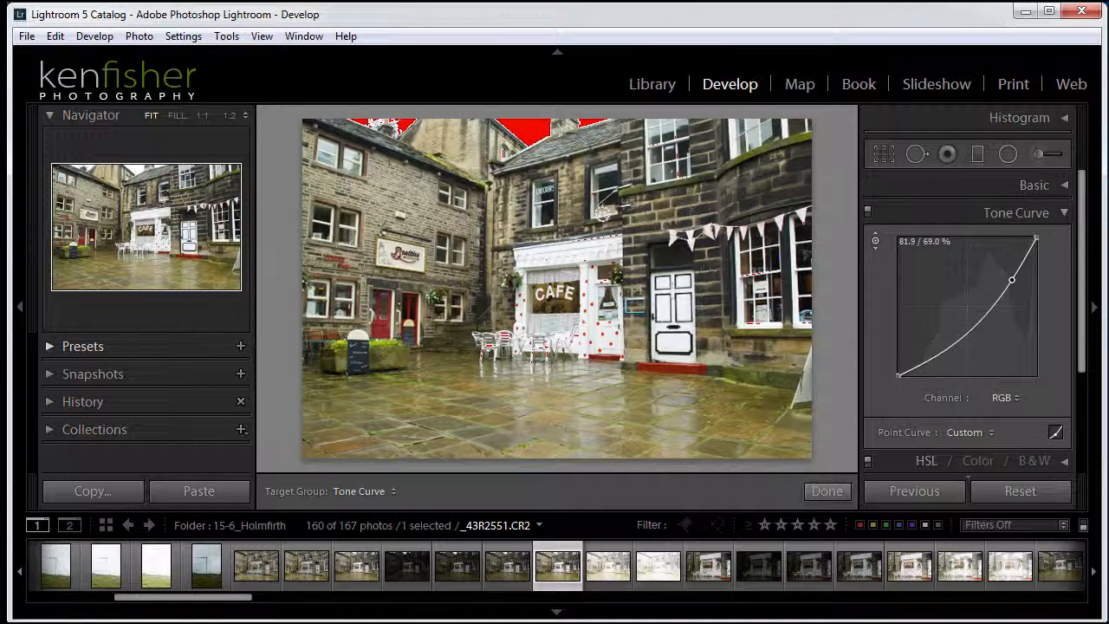
left_click_drag(411, 221, 411, 219)
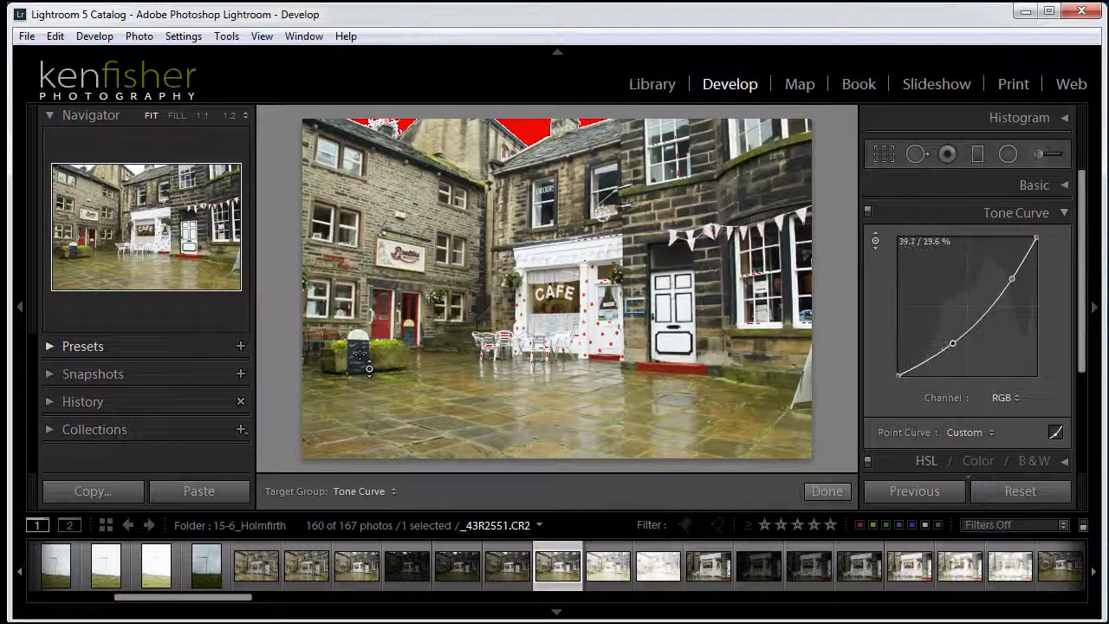
left_click_drag(344, 339, 344, 341)
Delete the sampled shadow and highlight points from the tone curve
left_click_drag(952, 341, 839, 343)
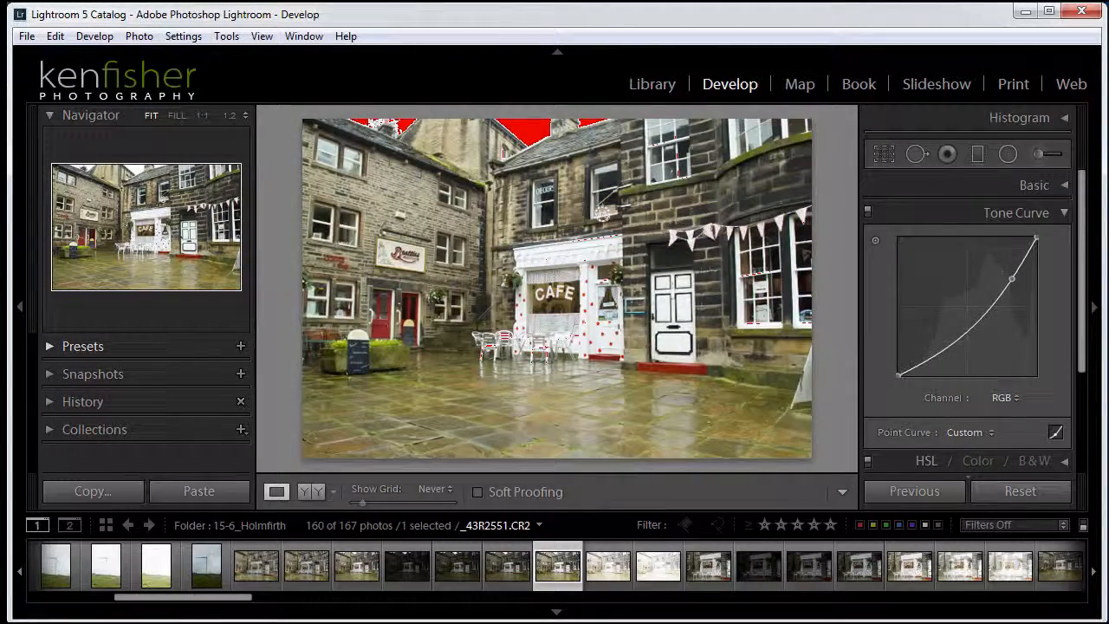
double_click(1011, 278)
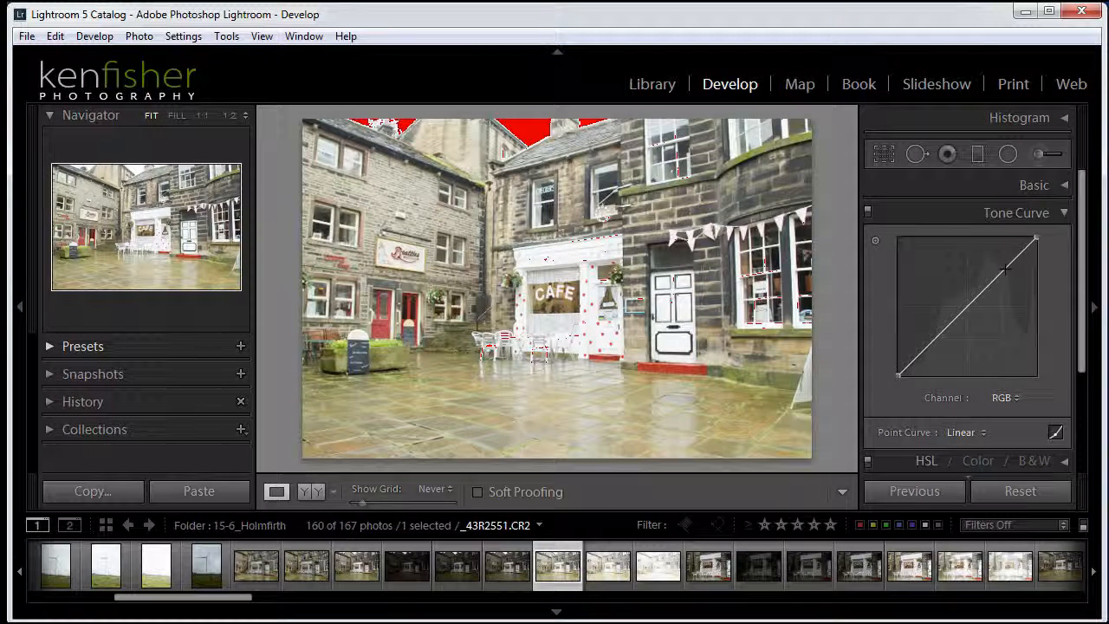
Reduce contrast on the RGB curve by pulling a highlight point down and raising a shadow point
left_click_drag(1007, 267, 1006, 290)
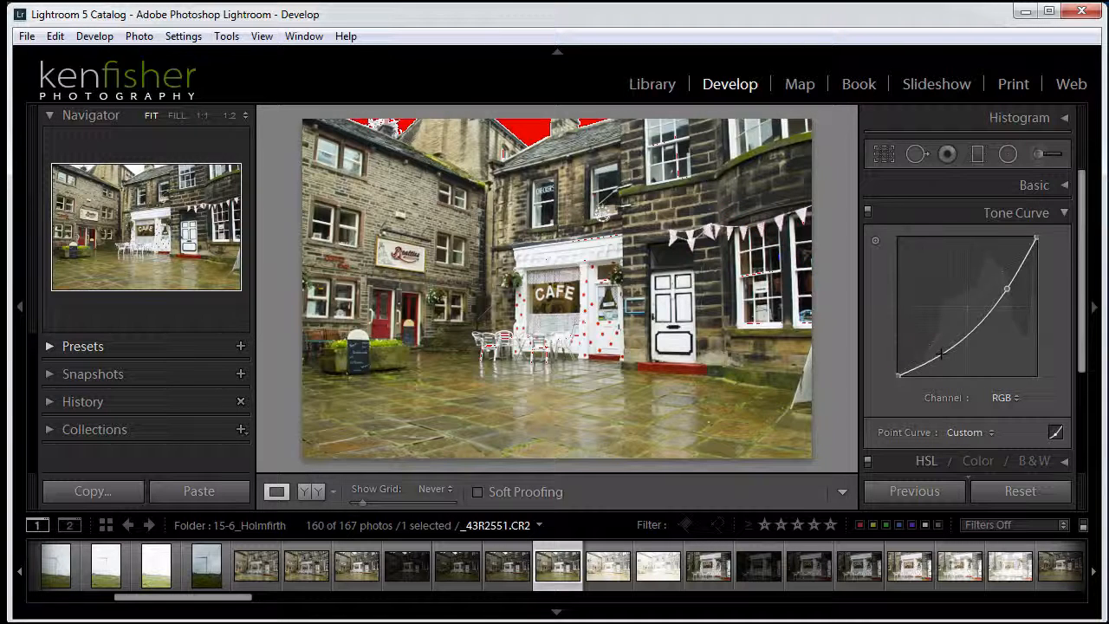
left_click_drag(945, 355, 936, 344)
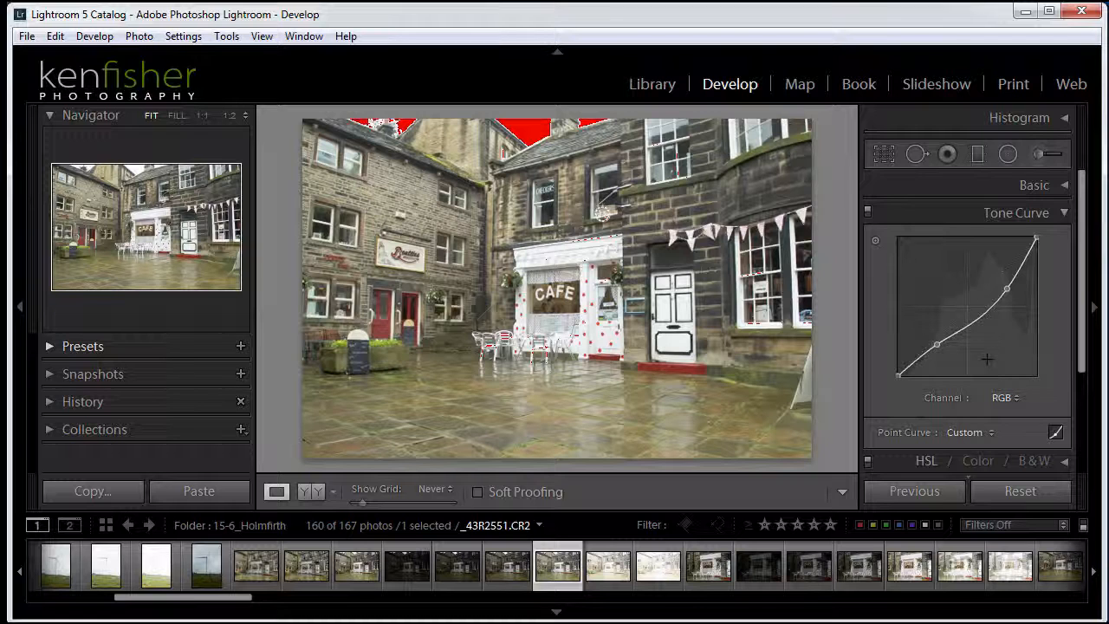
Switch the tone curve to the Red channel and lower its midpoint to about 57 / 38 %
left_click(1019, 398)
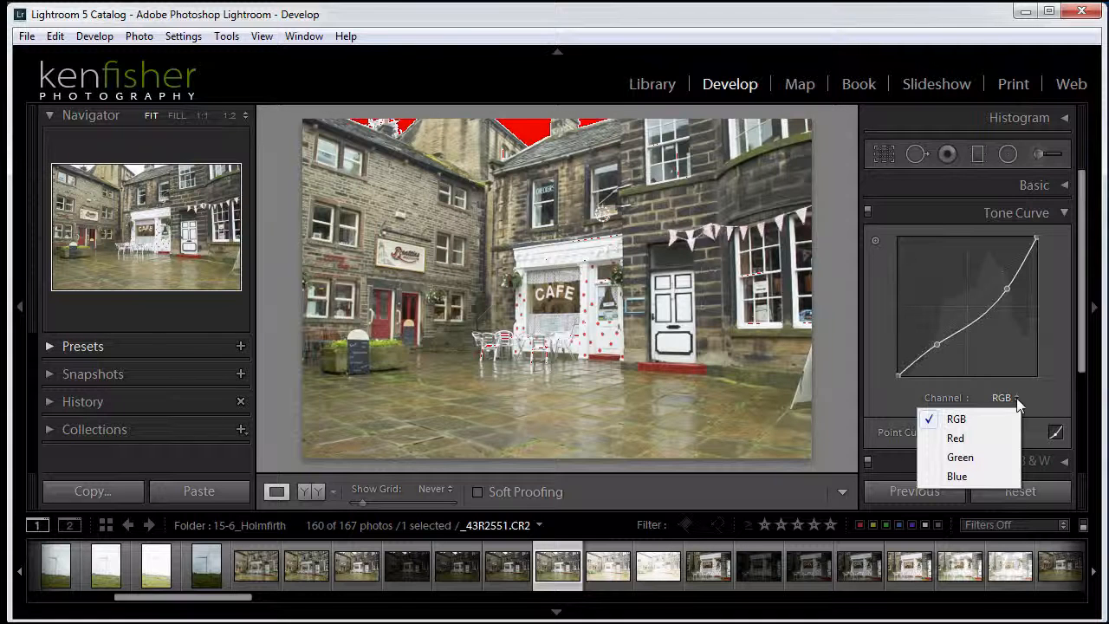
left_click(969, 439)
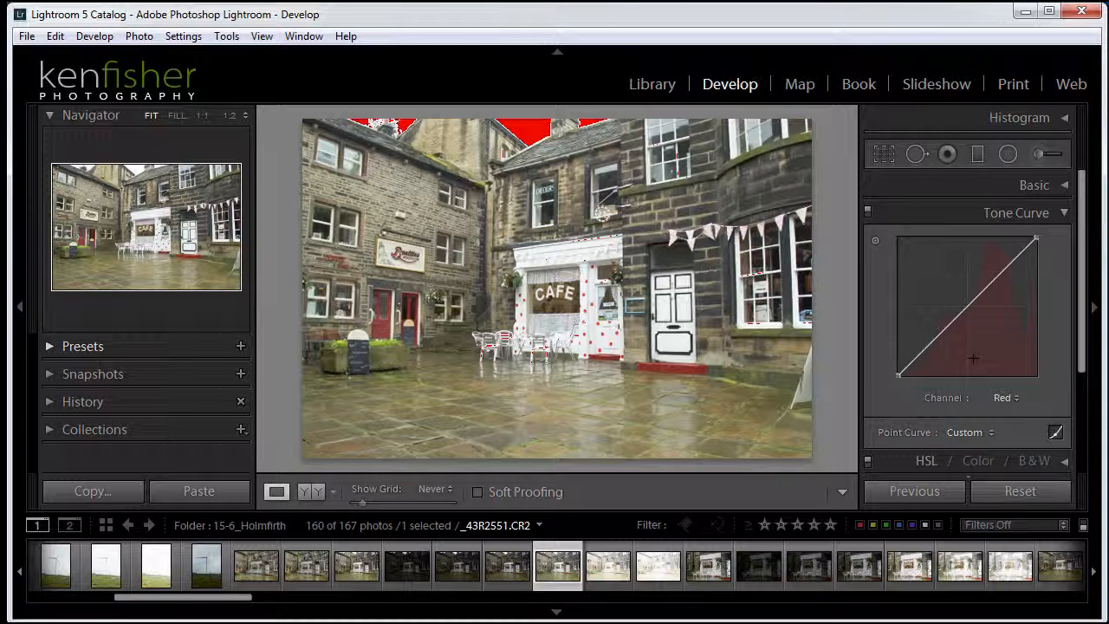
mouse_move(966, 308)
left_mouse_down()
mouse_move(956, 294)
mouse_move(977, 324)
left_mouse_up()
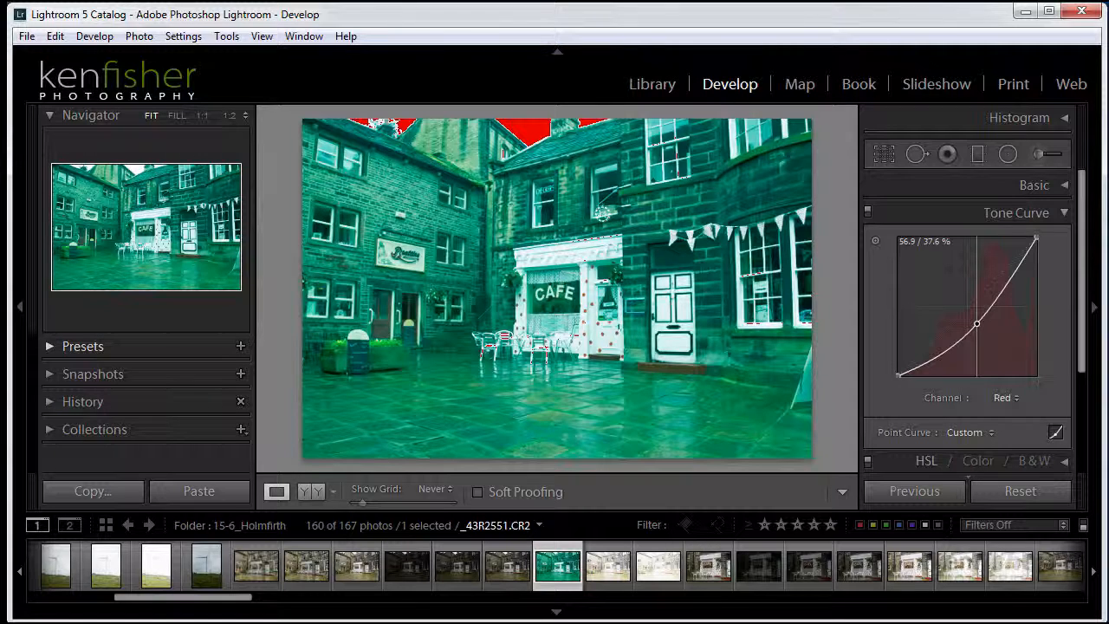
Switch the tone curve to the Green channel and pull its midpoint down
left_click(1019, 399)
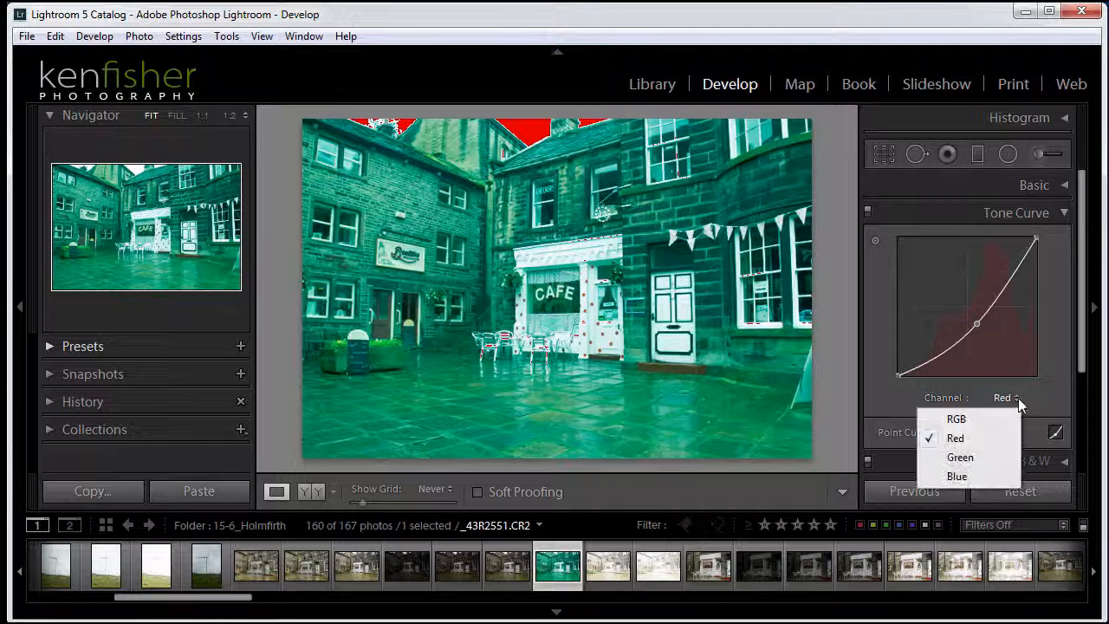
left_click(959, 458)
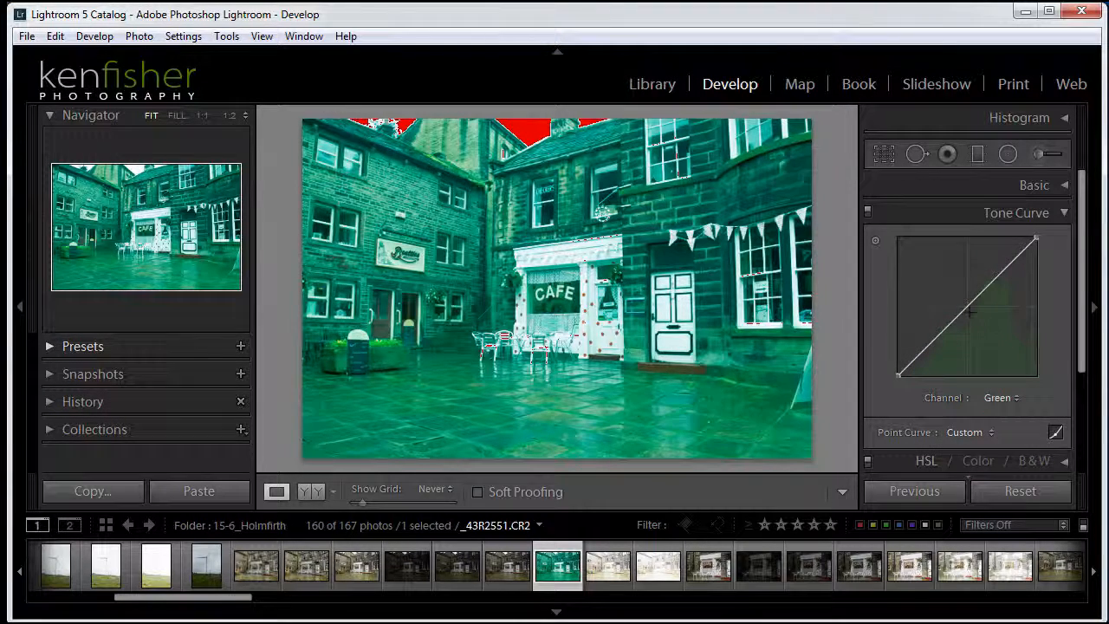
mouse_move(967, 307)
left_mouse_down()
mouse_move(959, 269)
mouse_move(979, 325)
left_mouse_up()
Switch the tone curve to the Blue channel and pull its midpoint well below the diagonal
left_click(1017, 398)
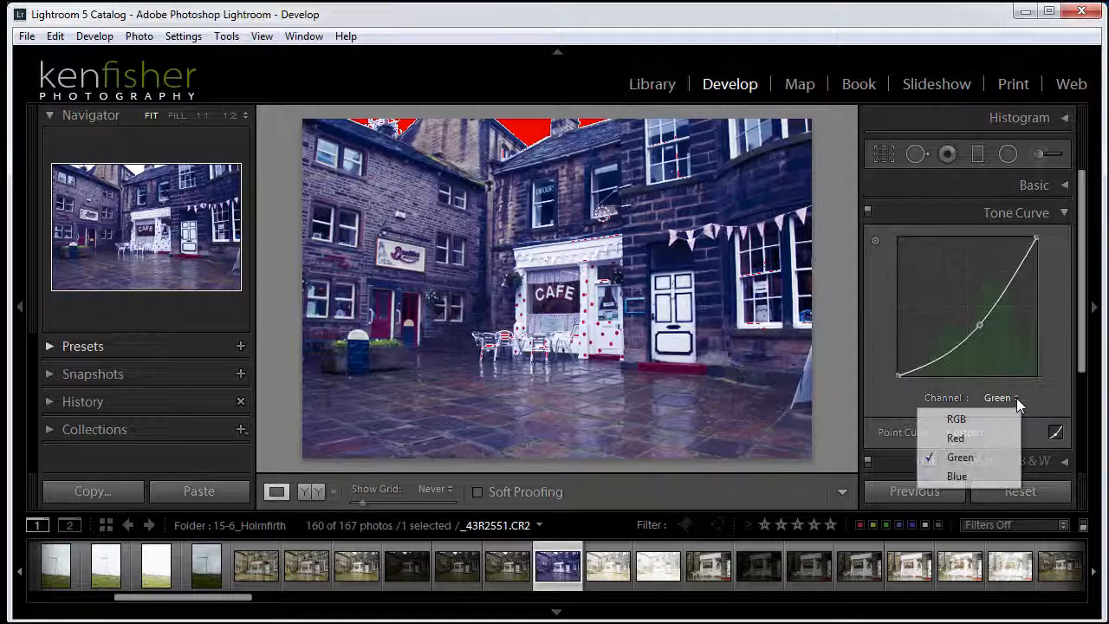
left_click(965, 478)
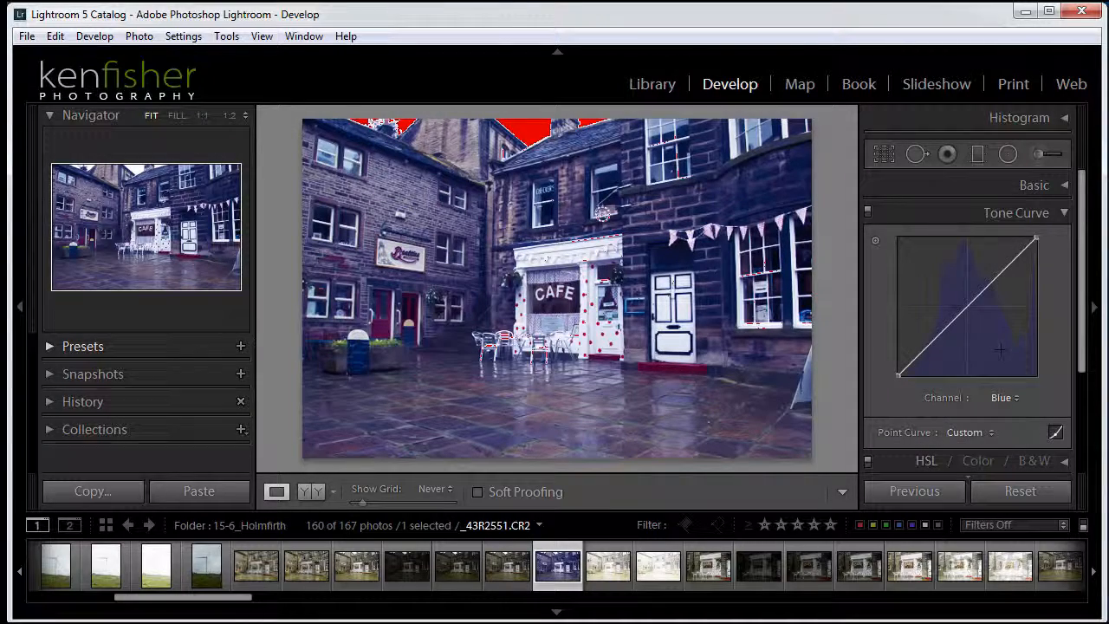
left_click_drag(960, 311, 978, 334)
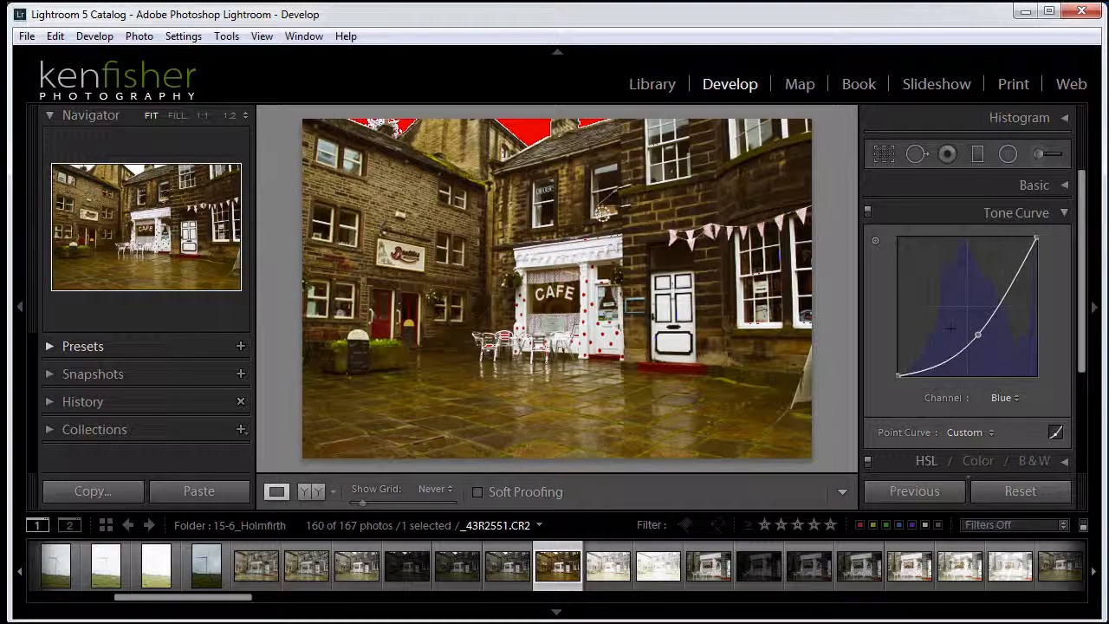
Reset all of the photo's develop adjustments and return the tone curve to the RGB channel
left_click(1020, 491)
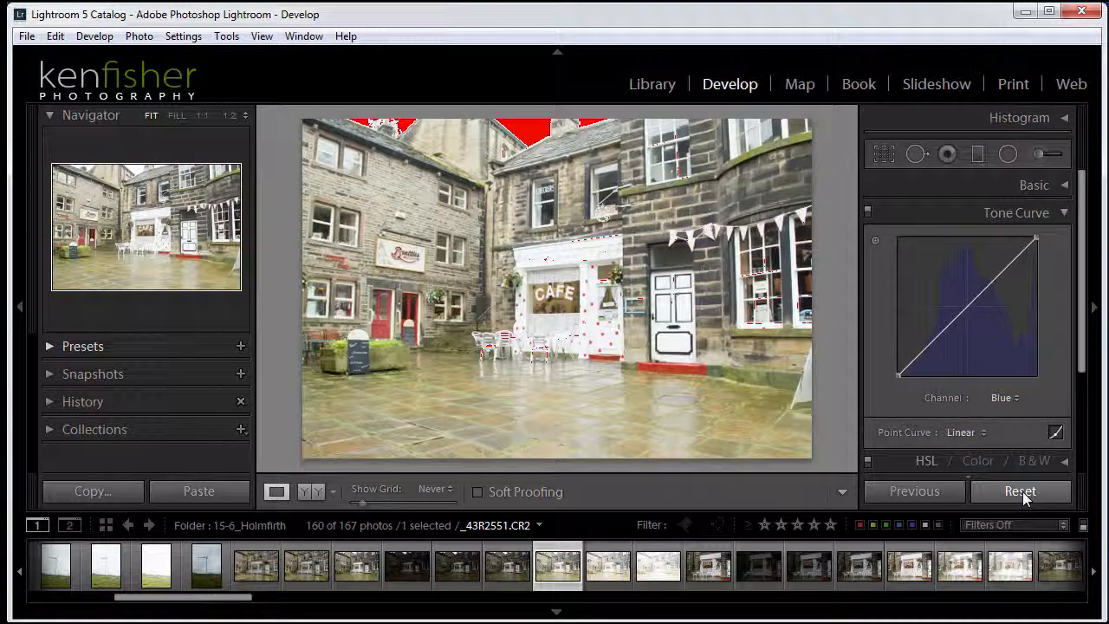
left_click(1017, 400)
left_click(988, 420)
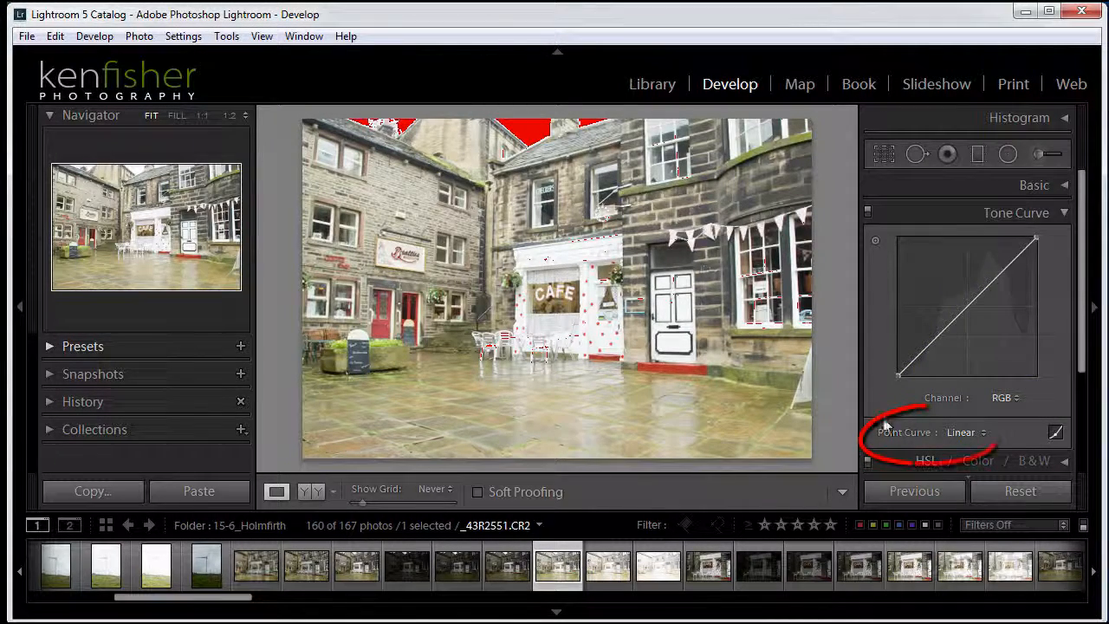
Look through the point curve presets, and lower the RGB curve's midpoint slightly to about 52.5 / 45 %
left_click(985, 435)
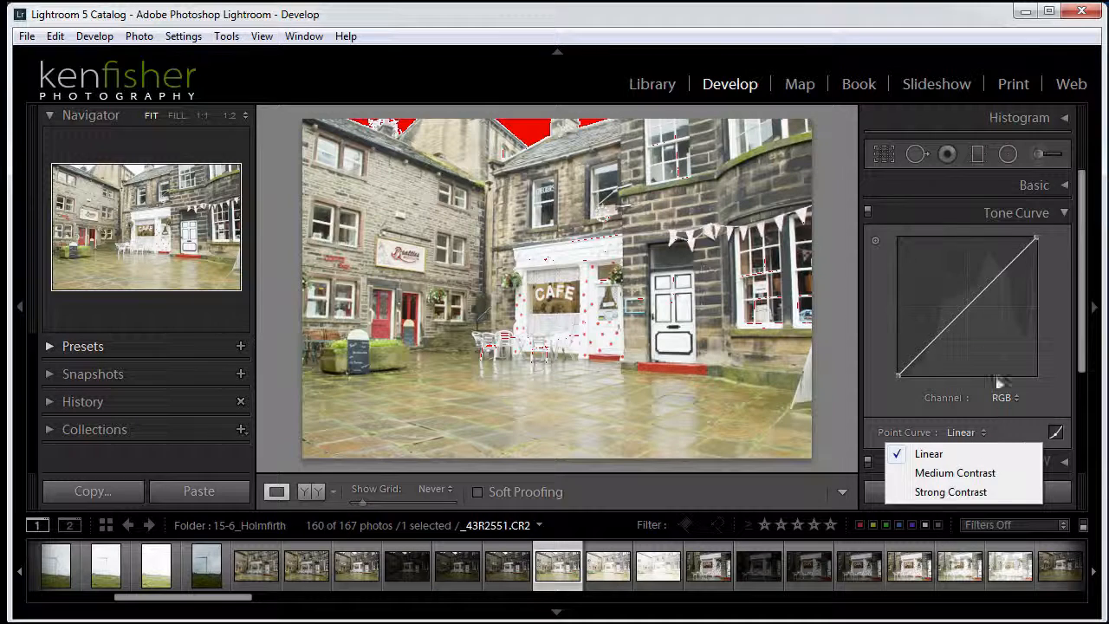
left_click(967, 308)
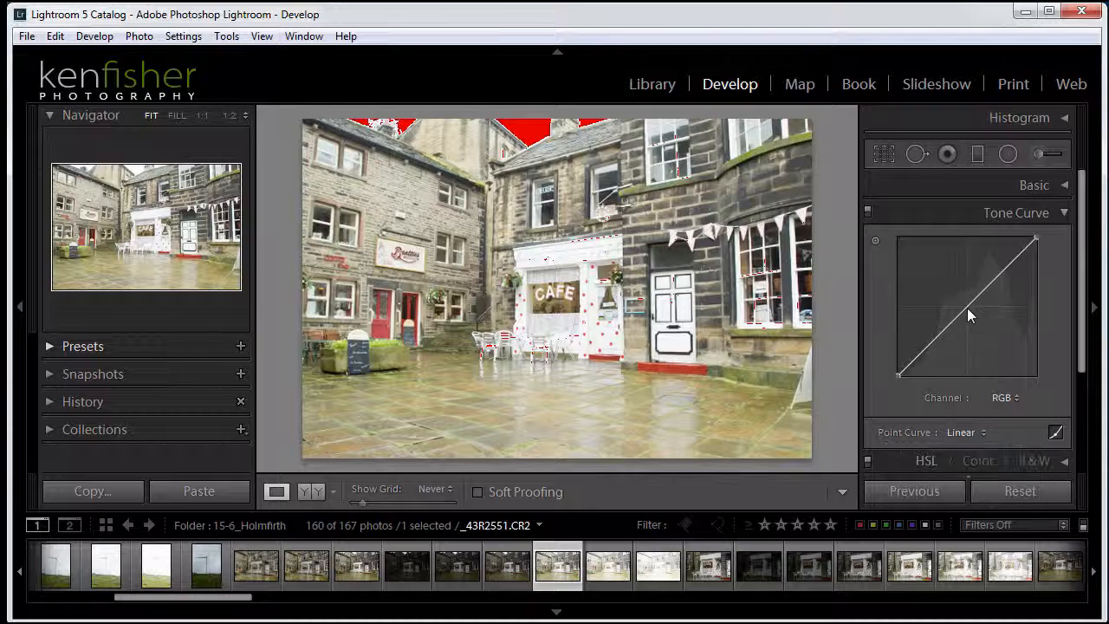
left_click_drag(967, 305, 971, 312)
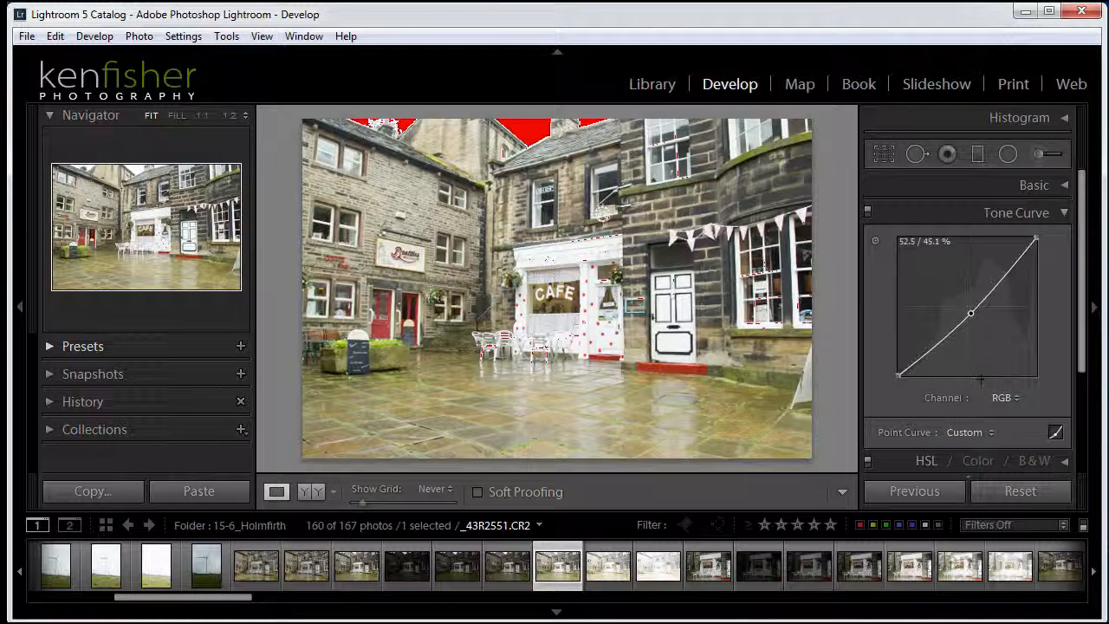
Check the save option for the custom point curve without using it, and reset the photo's develop adjustments
left_click(988, 432)
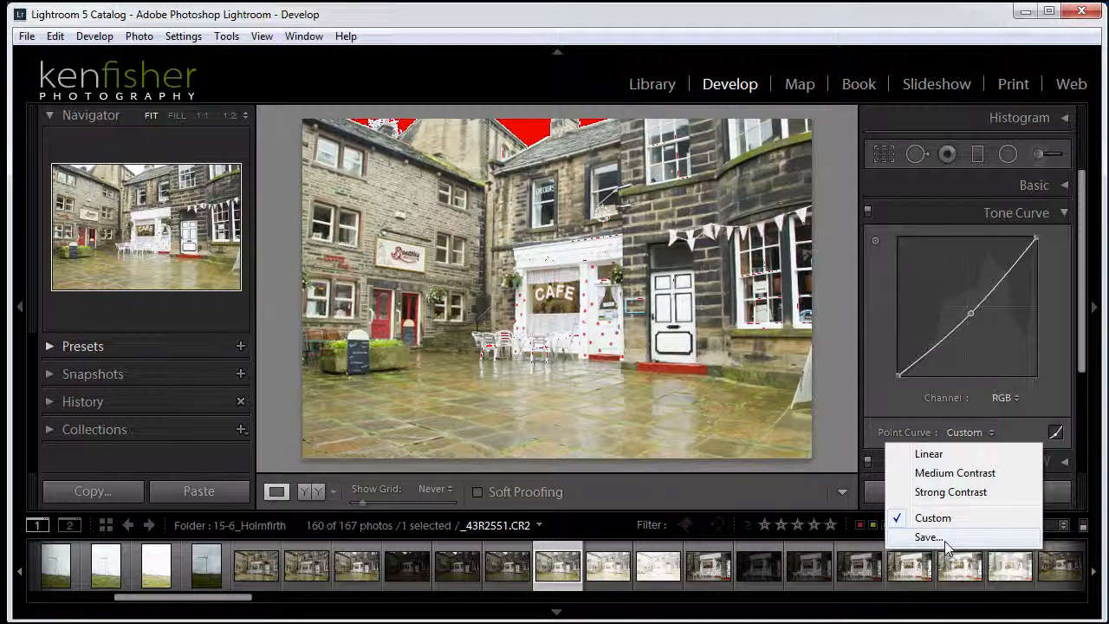
left_click(1006, 359)
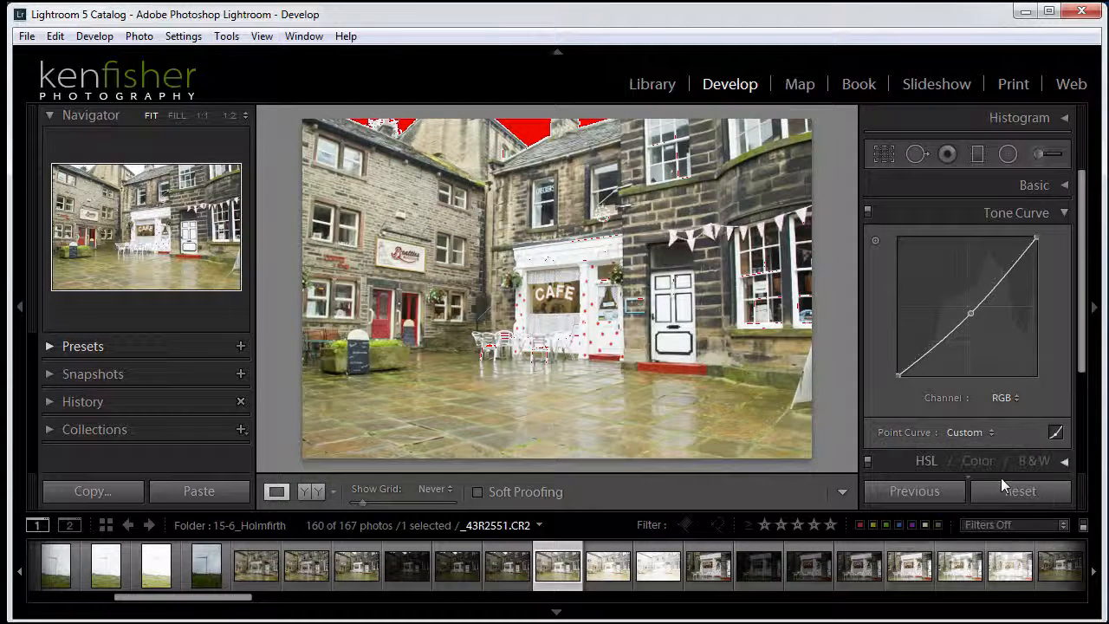
left_click(1018, 493)
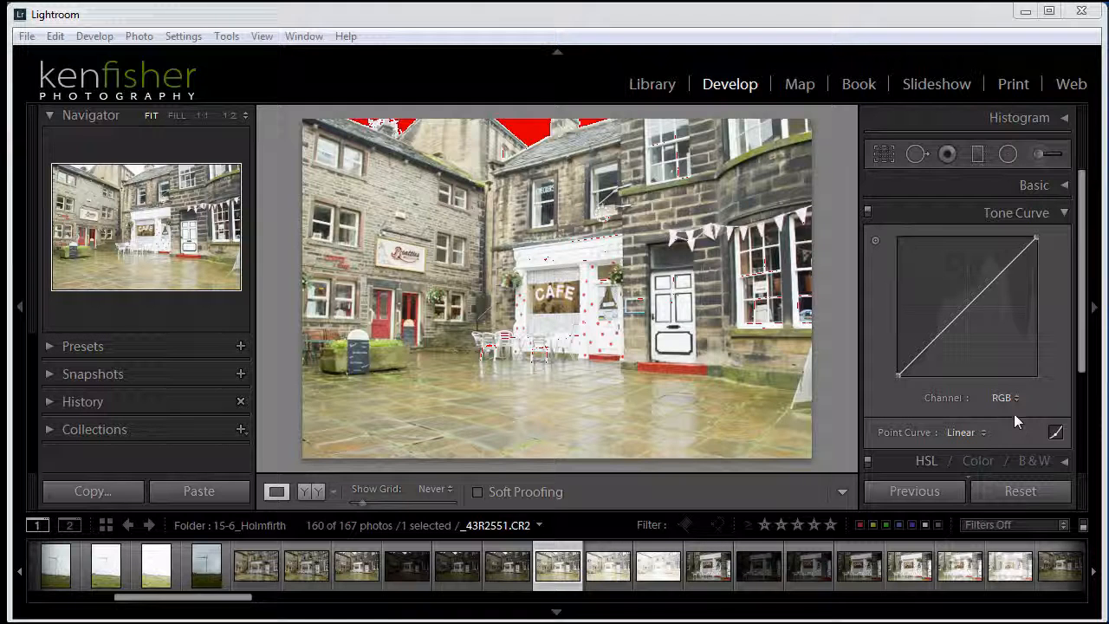
Switch the tone curve to region editing, try Highlights at -100, and reshape the curve to Highlights +7 and Darks +3
left_click(1056, 433)
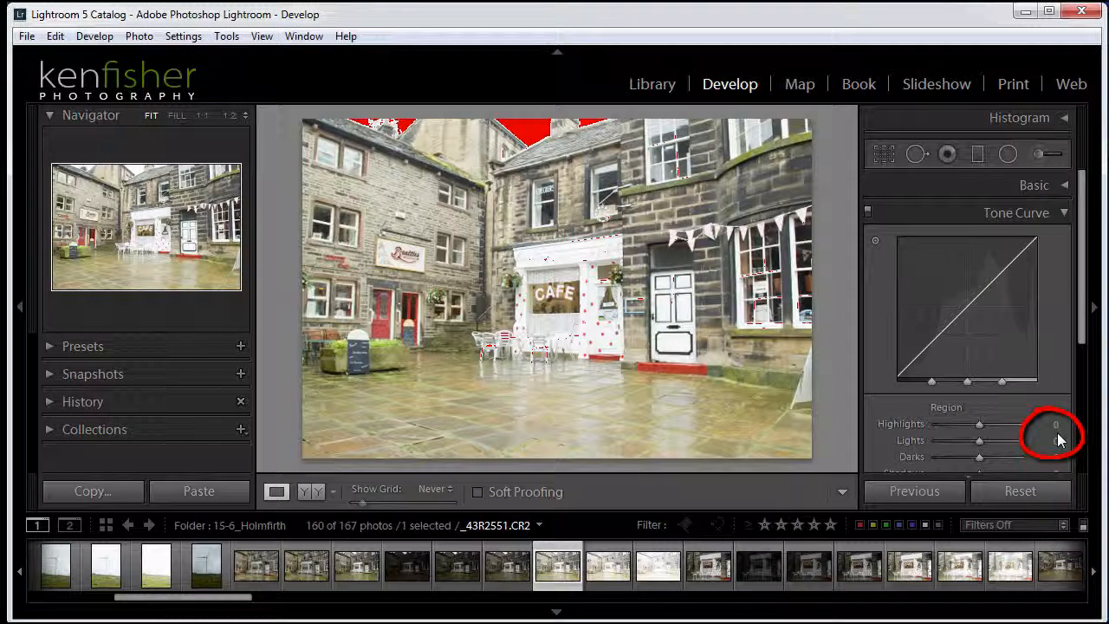
left_click_drag(1081, 336, 1085, 360)
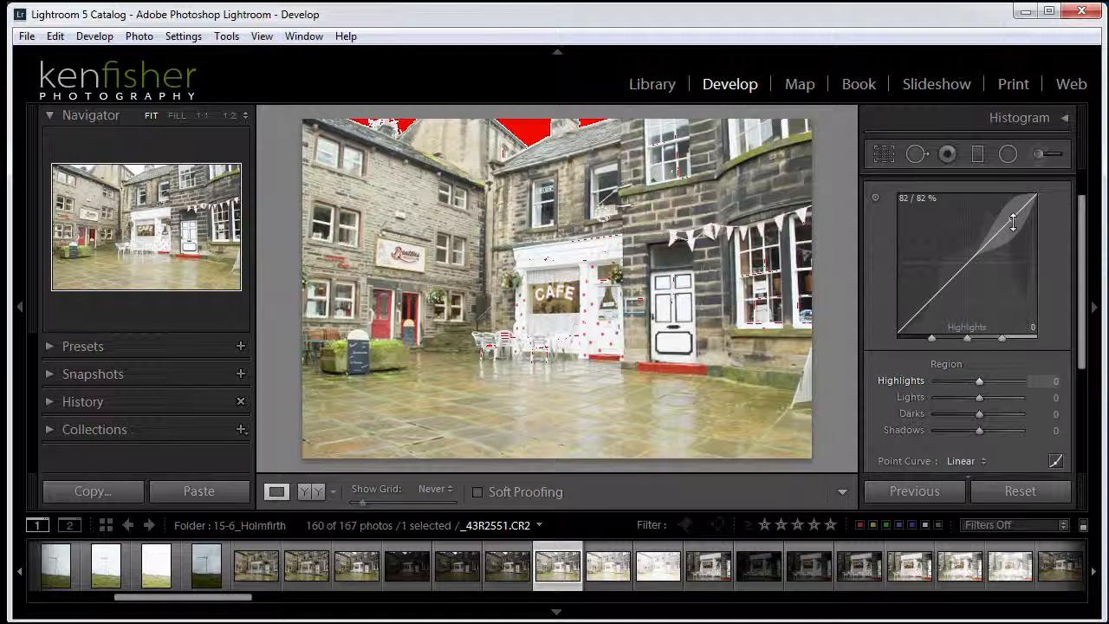
left_click_drag(1013, 222, 1013, 239)
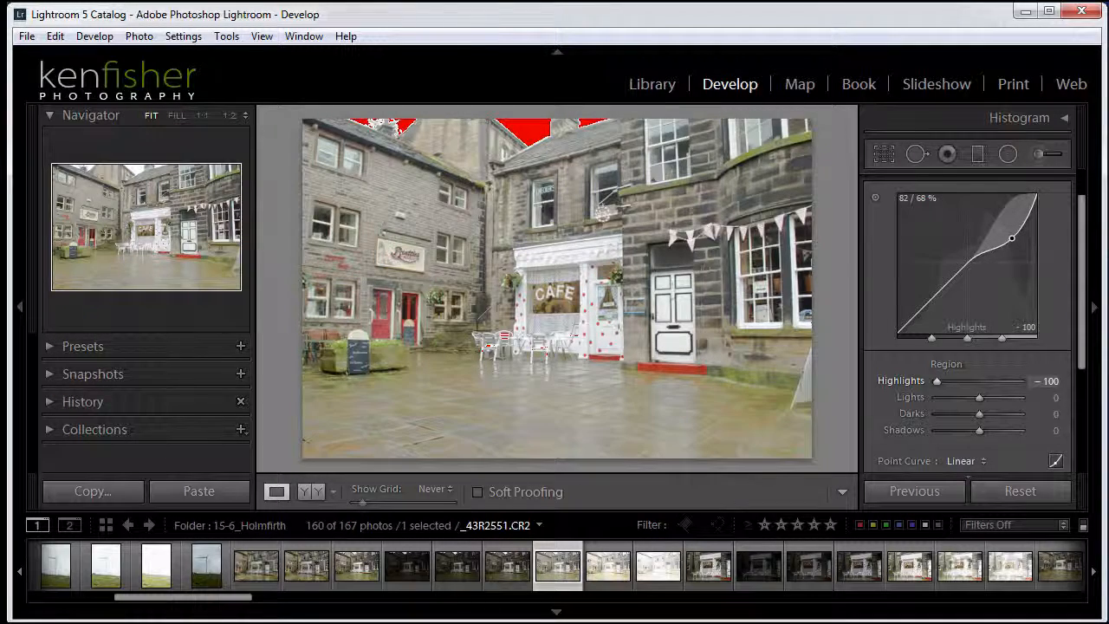
mouse_move(1012, 238)
left_mouse_down()
mouse_move(1011, 194)
mouse_move(1018, 223)
mouse_move(975, 213)
left_mouse_up()
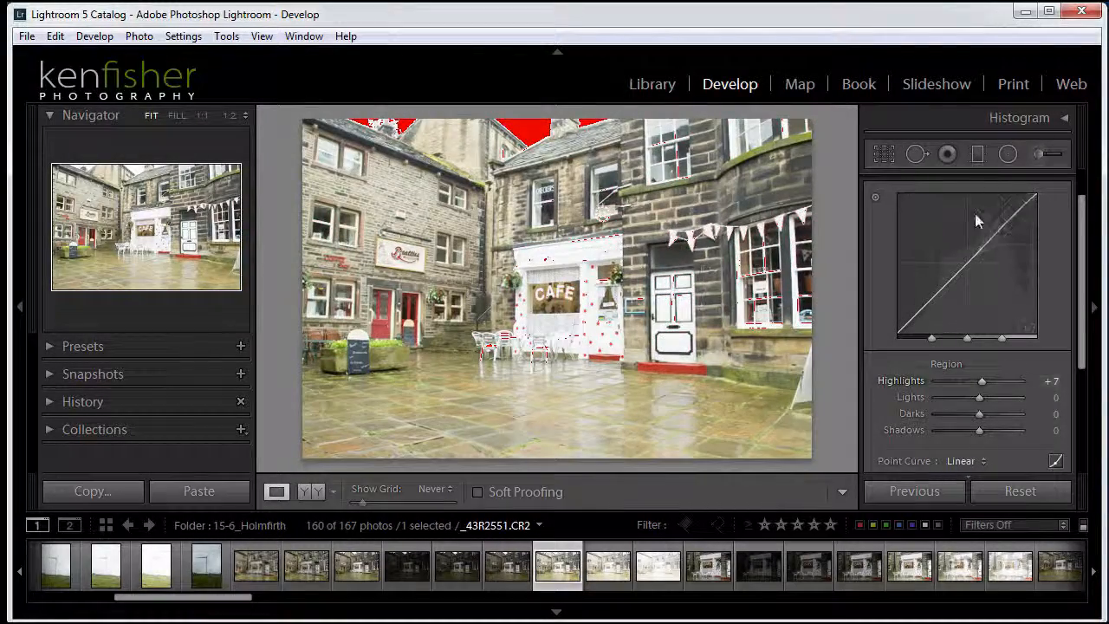
mouse_move(954, 286)
left_mouse_down()
mouse_move(953, 248)
mouse_move(953, 299)
mouse_move(954, 246)
mouse_move(954, 301)
mouse_move(953, 251)
mouse_move(955, 271)
left_mouse_up()
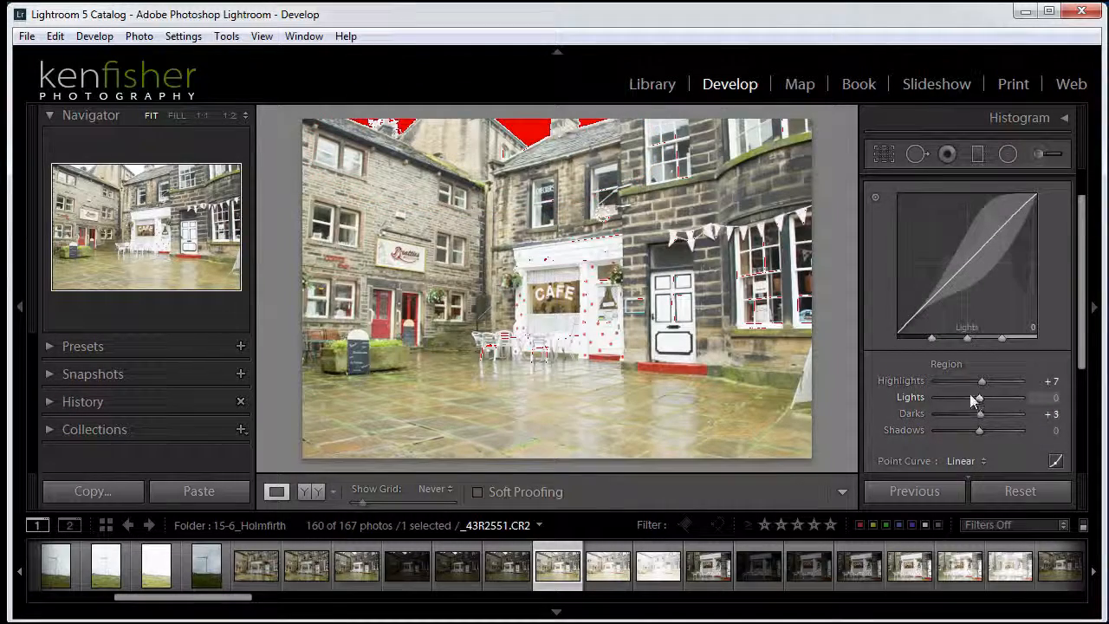
Try the Lights and Highlights regions of the tone curve at -100, and reset both to 0
left_click_drag(977, 396, 917, 399)
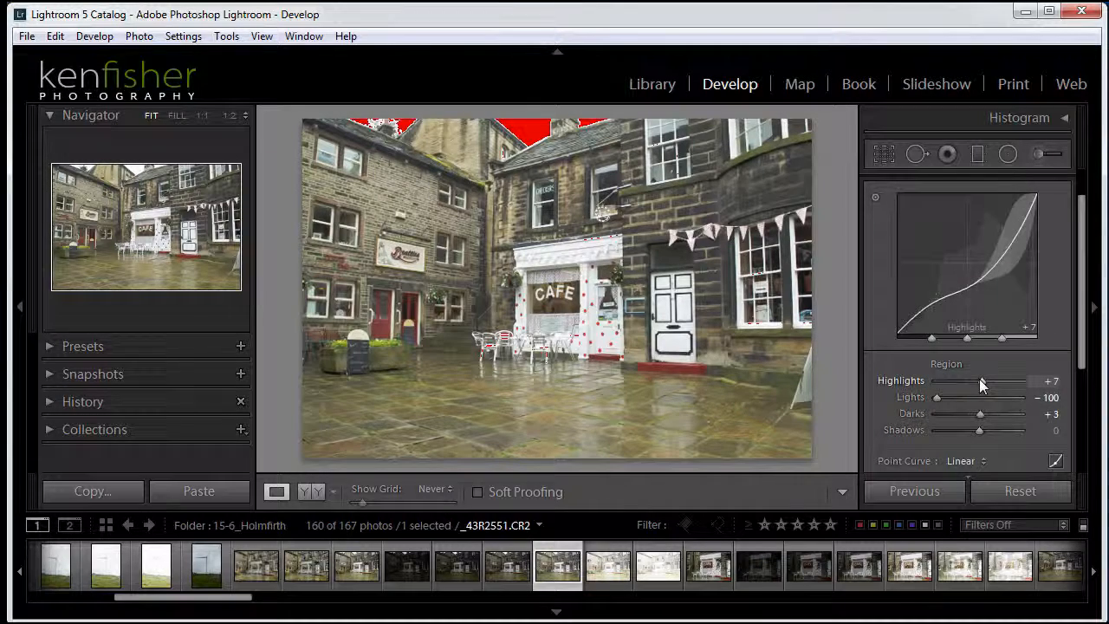
left_click_drag(980, 380, 931, 383)
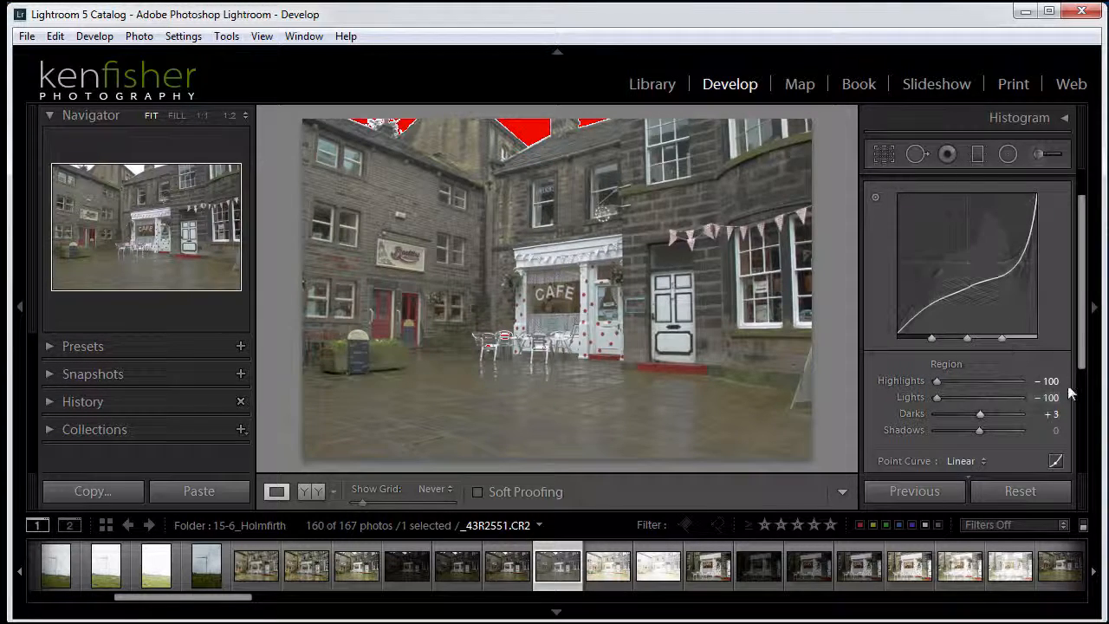
double_click(936, 397)
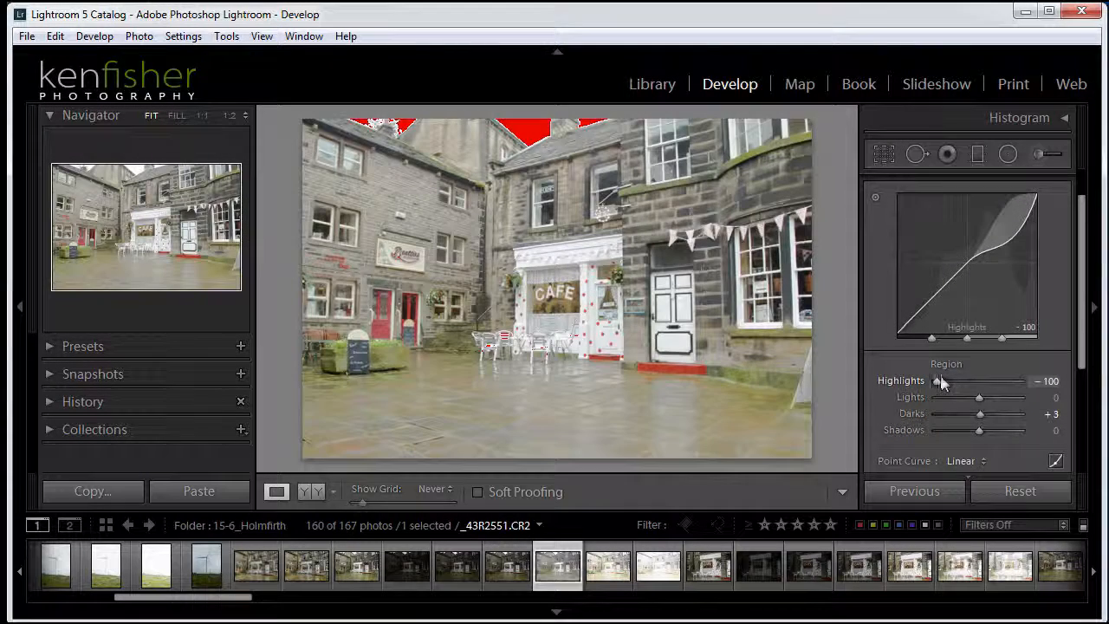
double_click(938, 382)
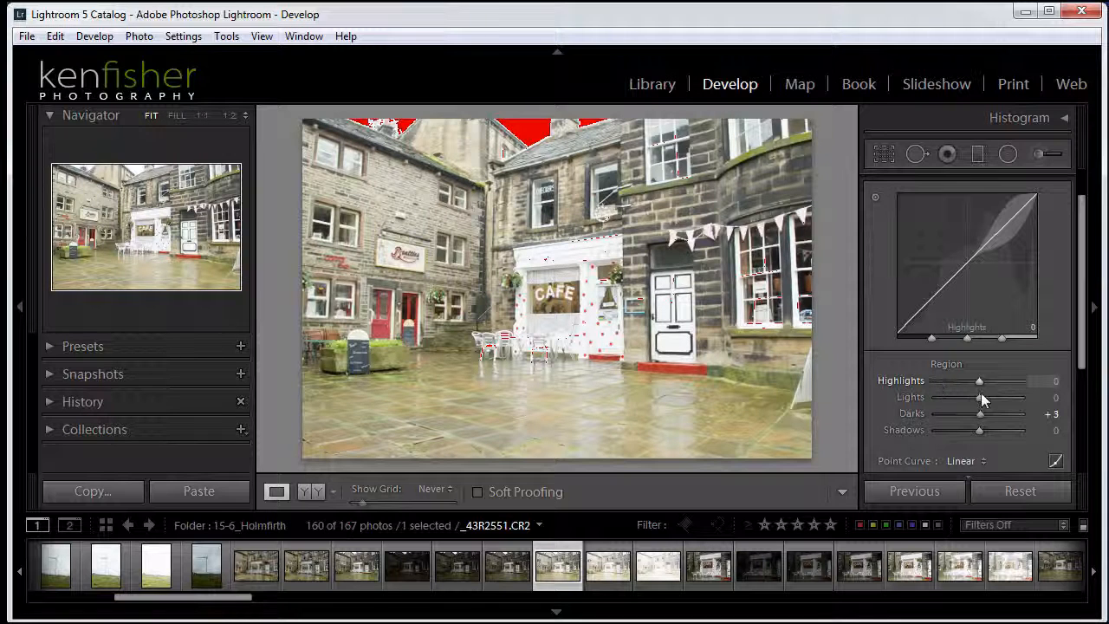
Return the tone curve to point curve editing and lower the white endpoint of the RGB curve slightly
left_click(1056, 461)
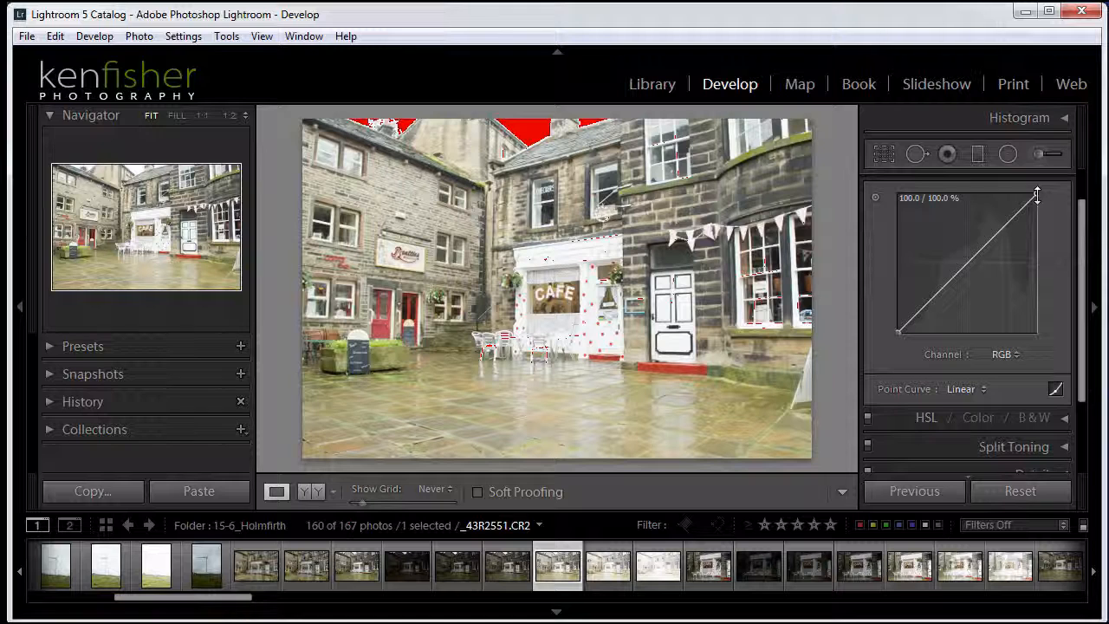
left_click_drag(1036, 196, 1036, 198)
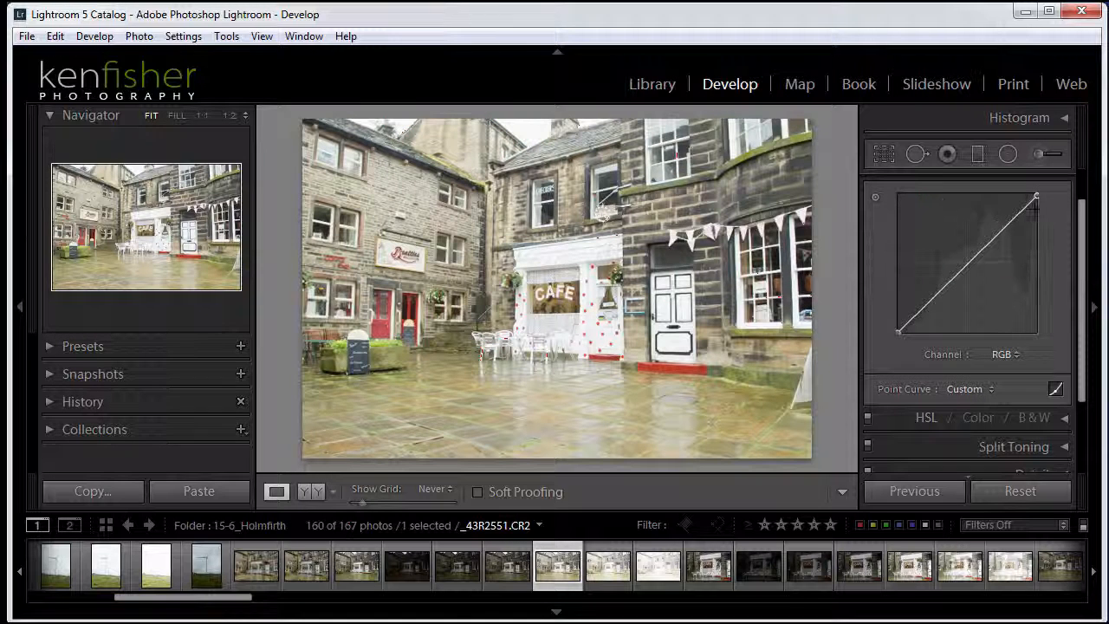